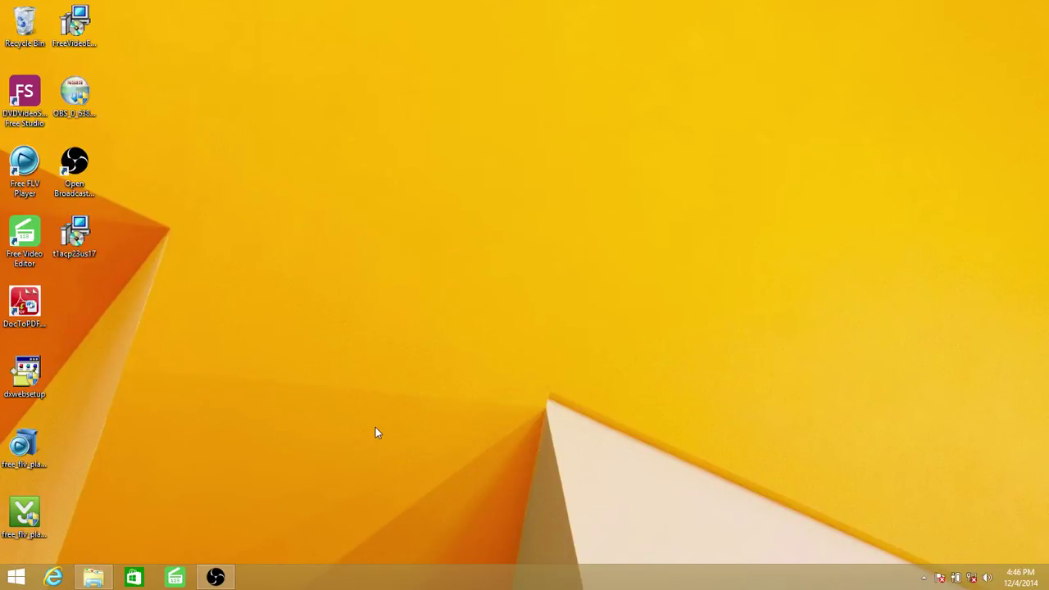
Open SQL Server 2014 Management Studio and connect to the SQLAGETFS\TECHBROTHERSSQL database engine with Windows Authentication
click(29, 580)
click(1008, 54)
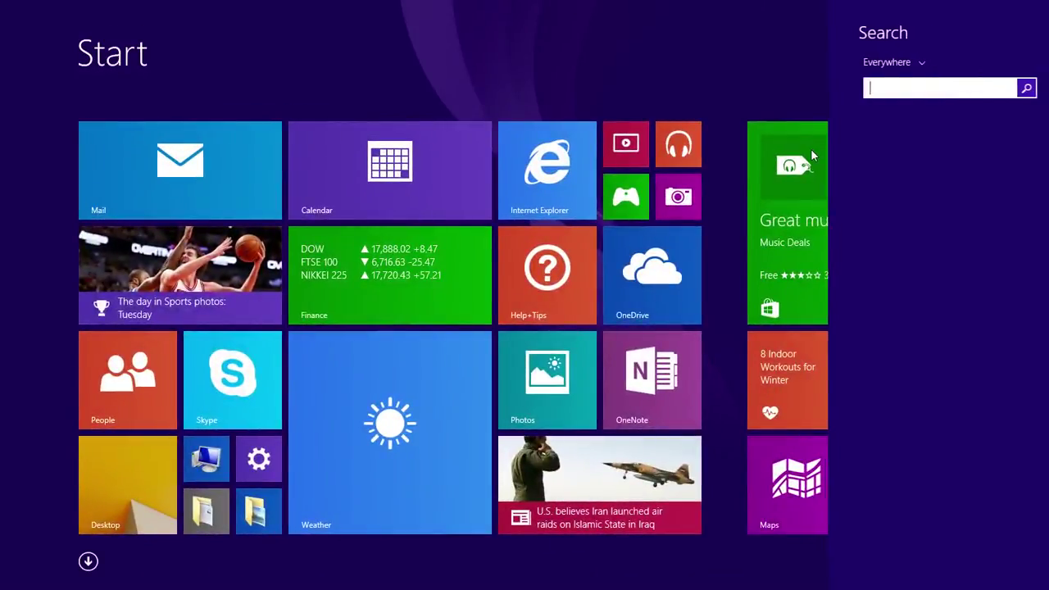
text(sql)
key(Down)
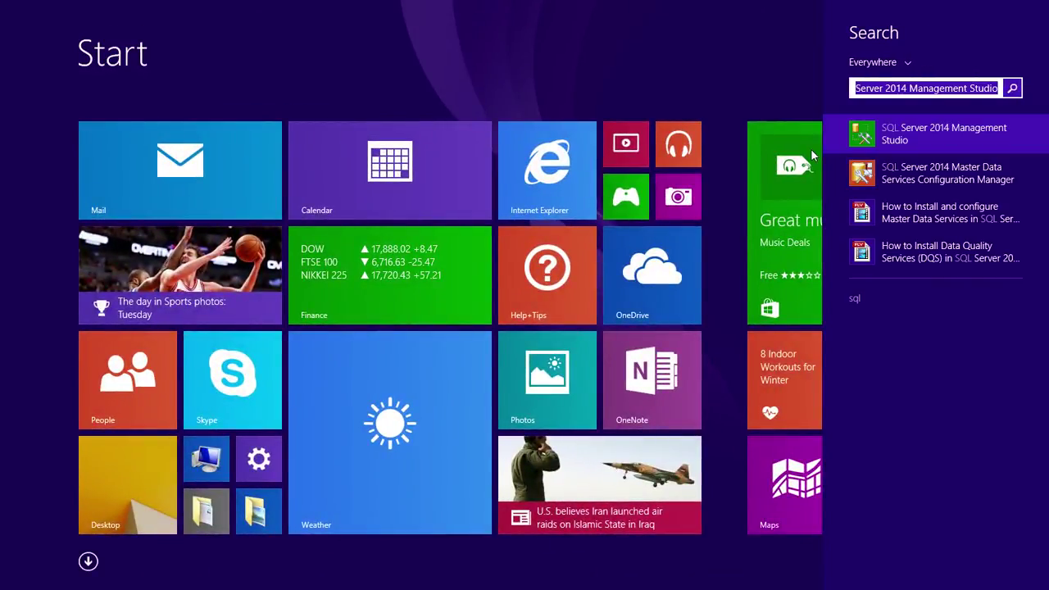
click(893, 131)
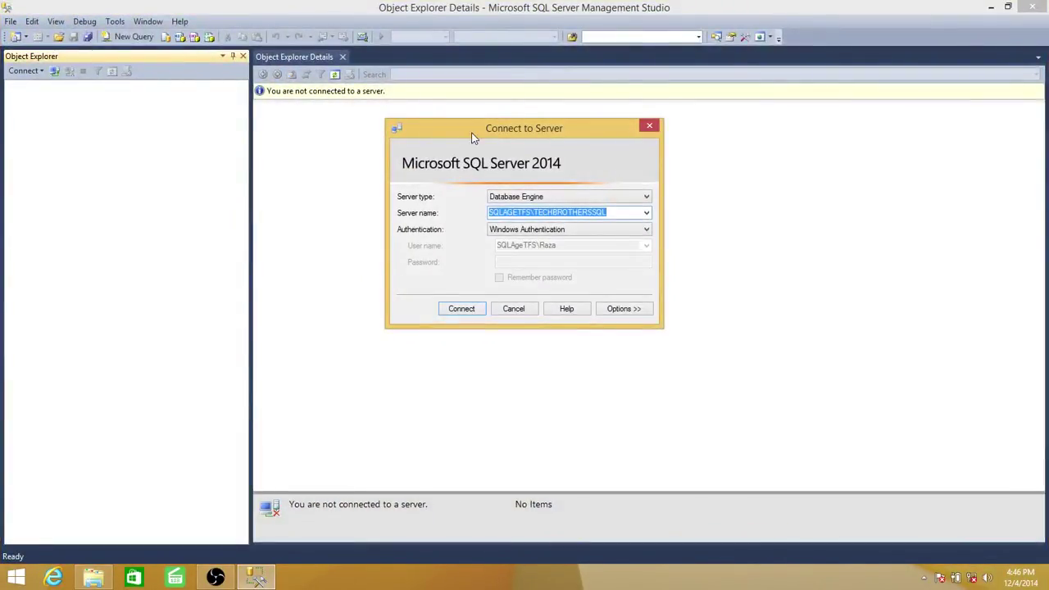
click(461, 308)
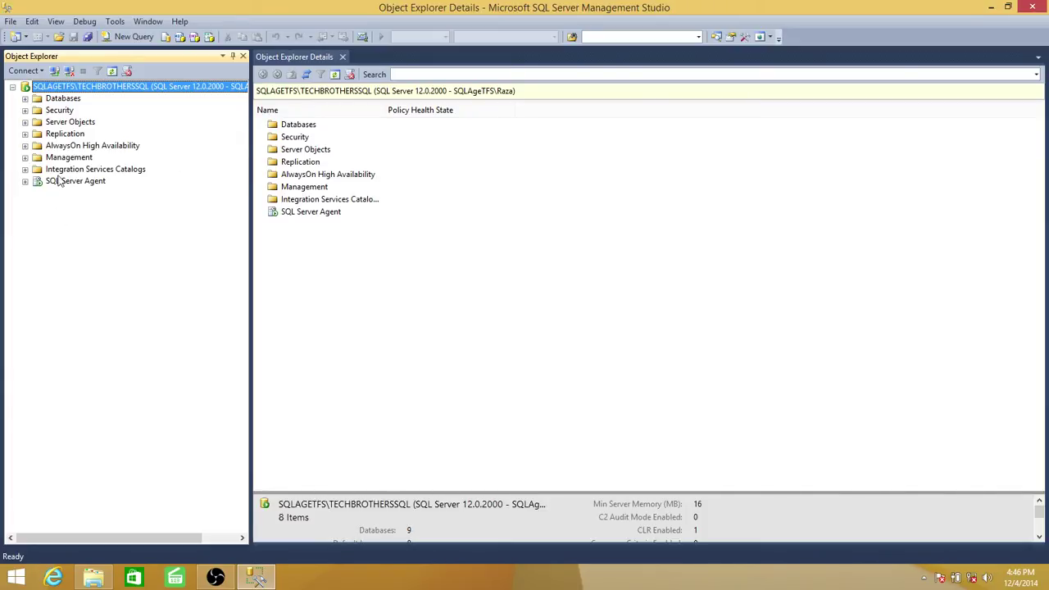
Create the SSISDB Integration Services catalog with automatic stored procedure execution at startup enabled, entering and retyping the encryption password
click(25, 169)
right_click(134, 170)
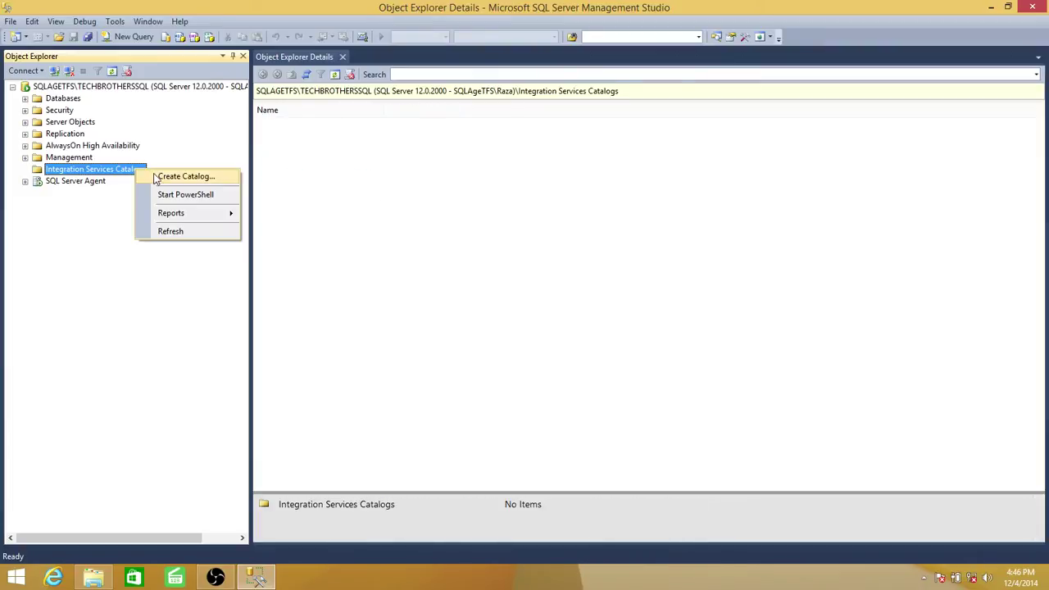
click(174, 177)
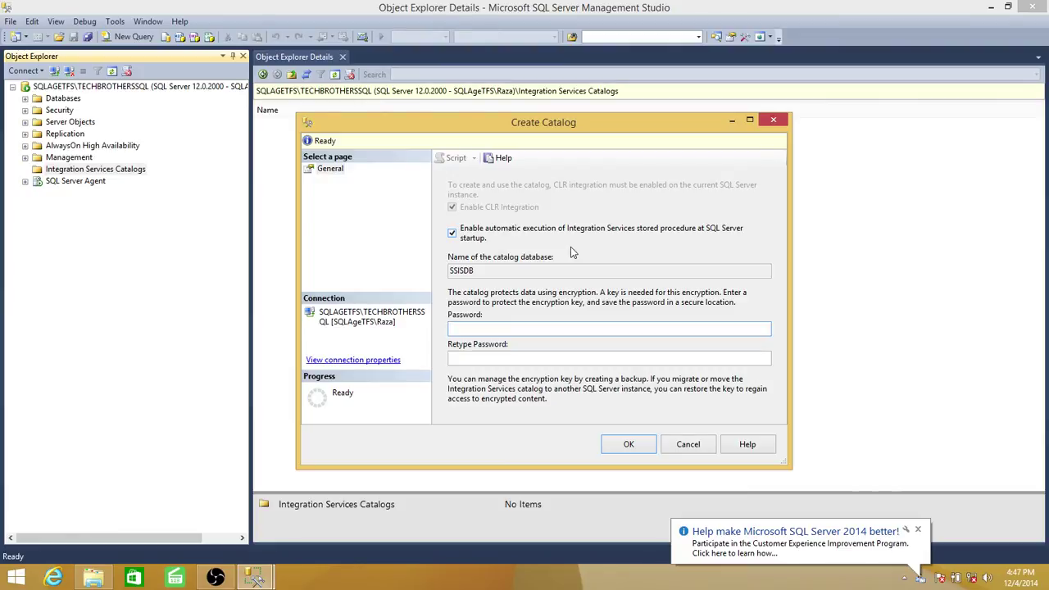
text(*********)
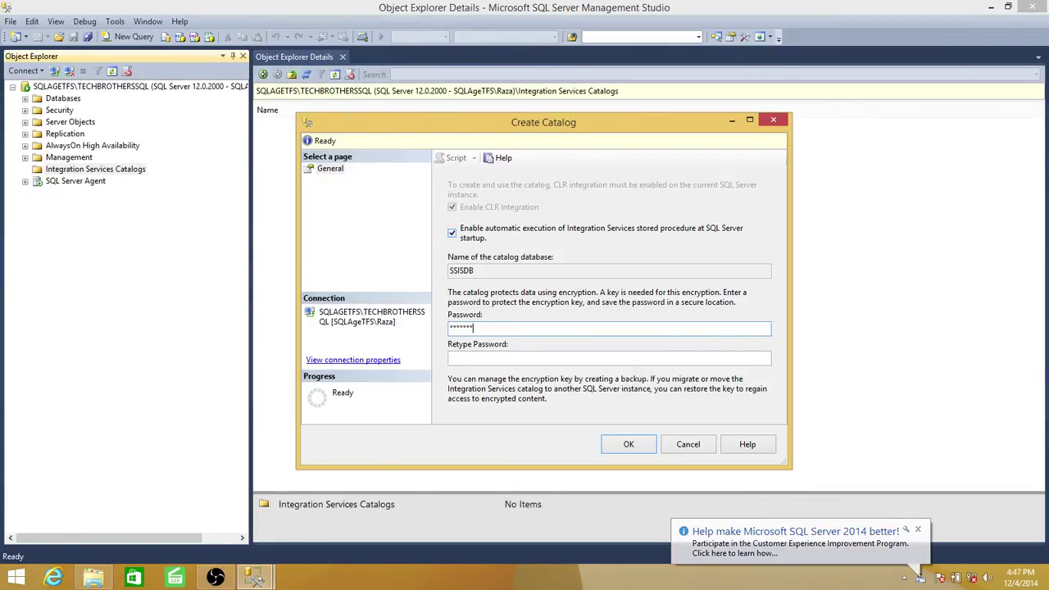
key(Tab)
text(*)
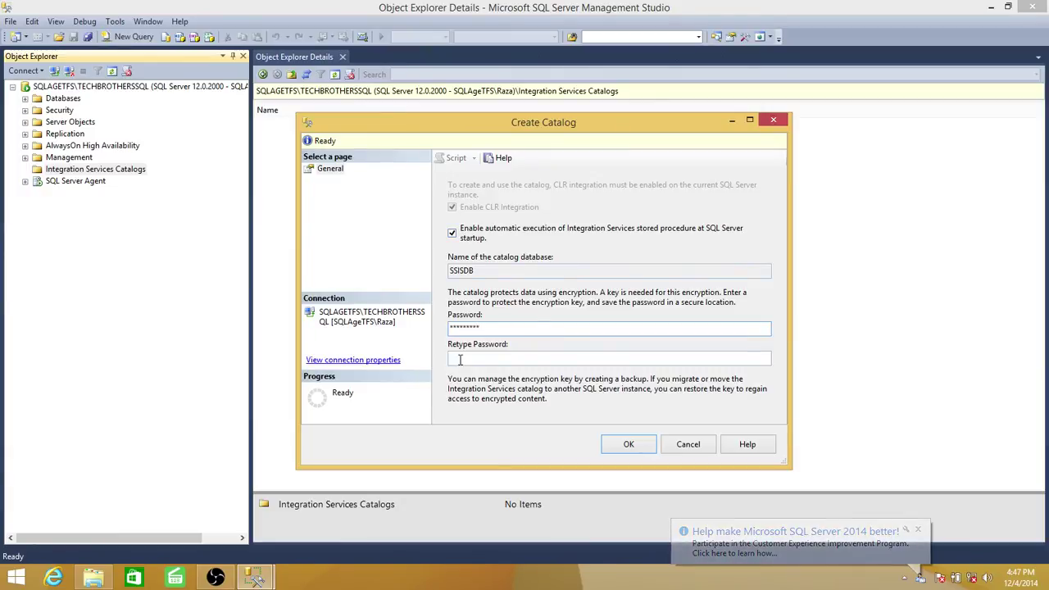
text(*******)
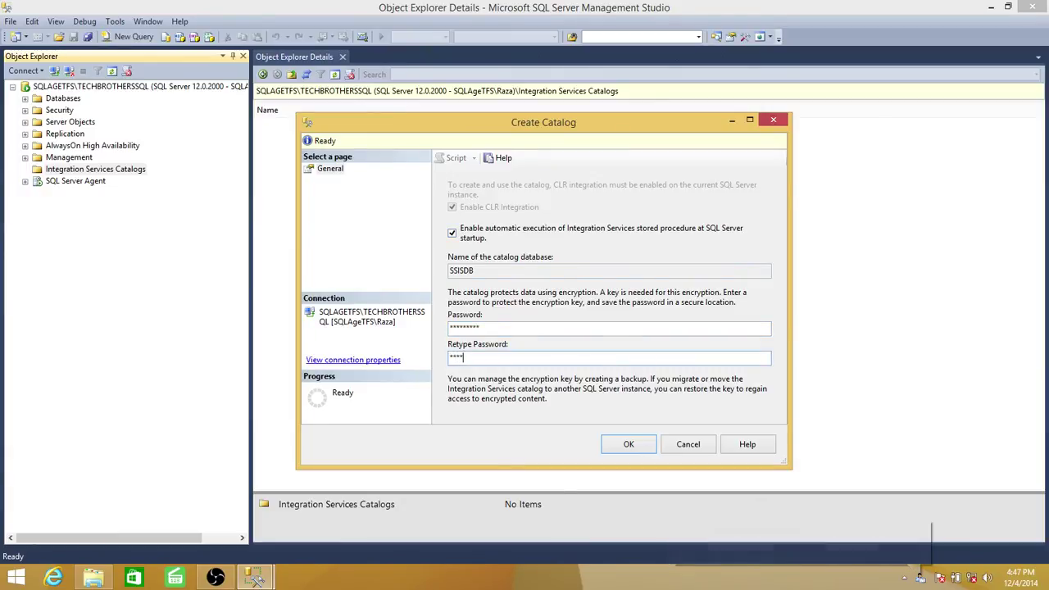
text(*)
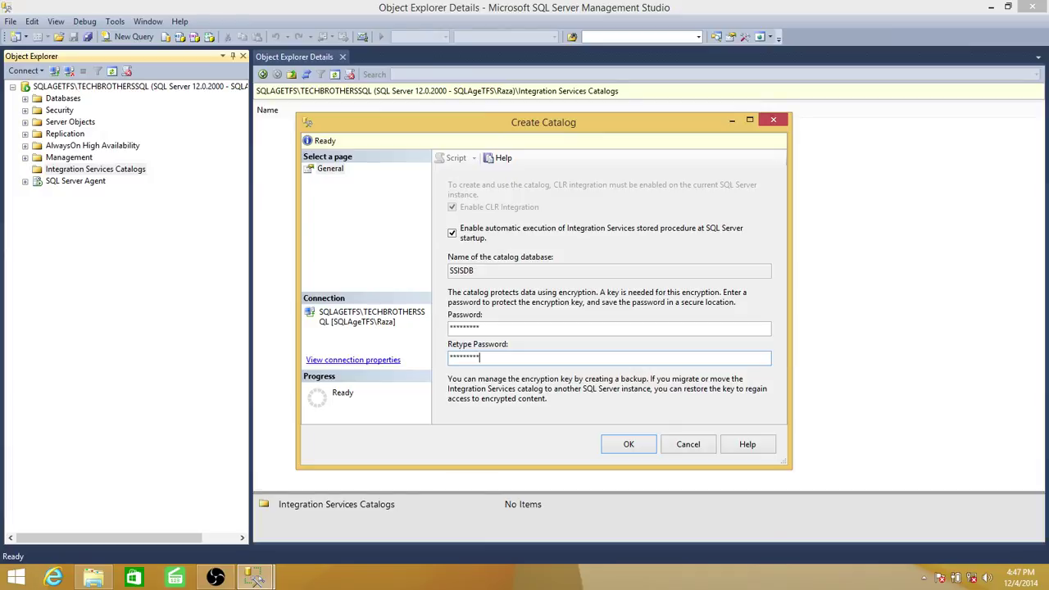
click(610, 444)
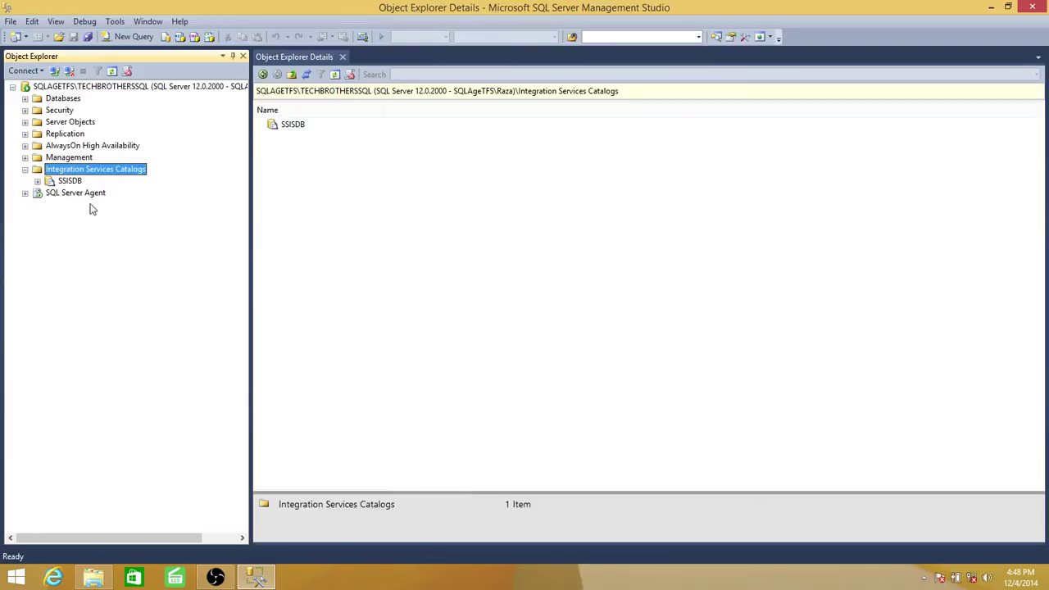
Start a new folder in the SSISDB catalog and name it Dev
click(72, 182)
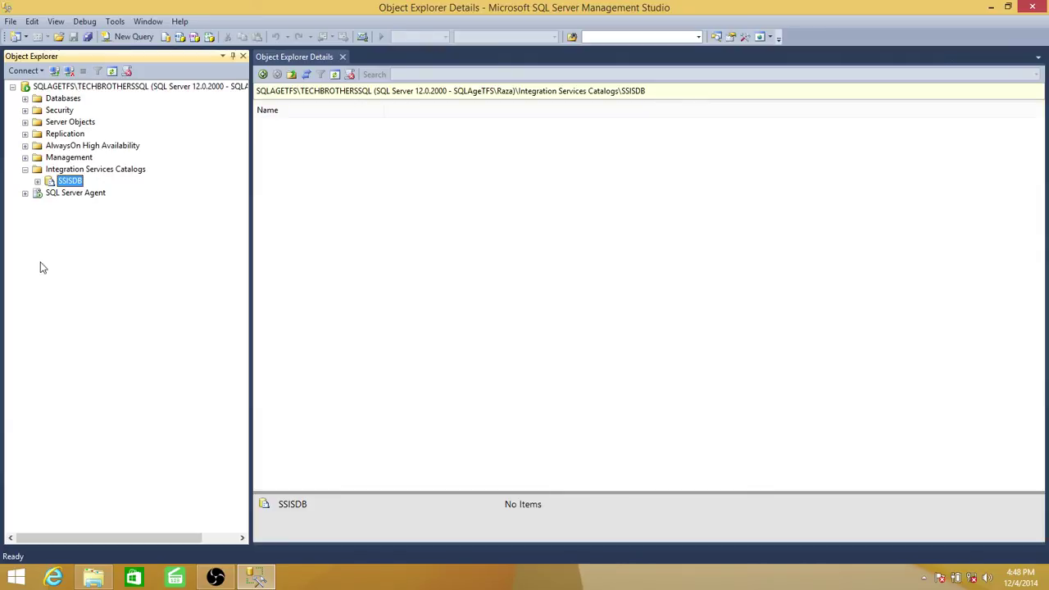
right_click(77, 187)
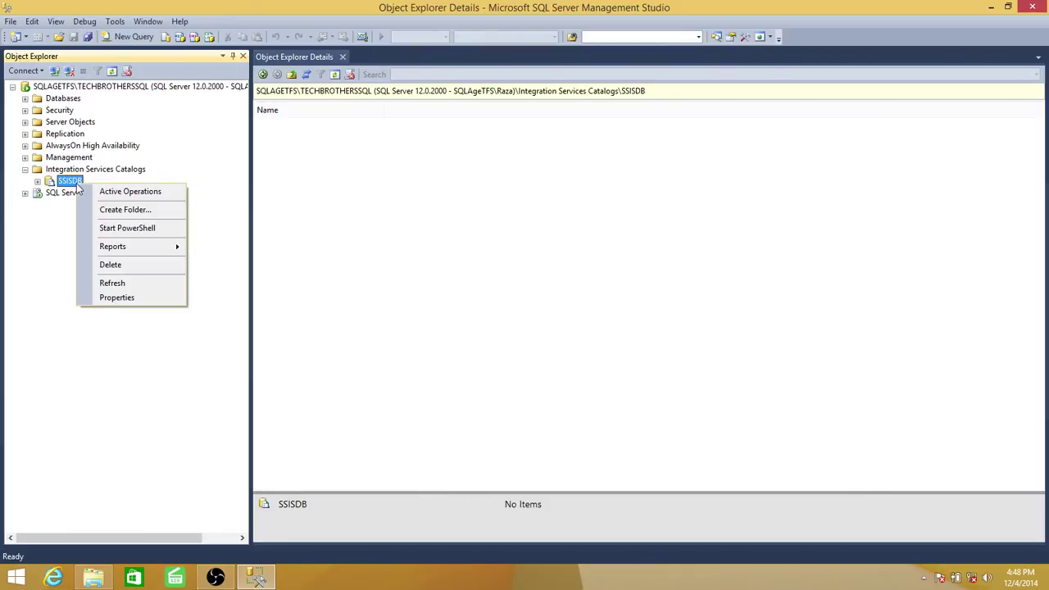
click(123, 210)
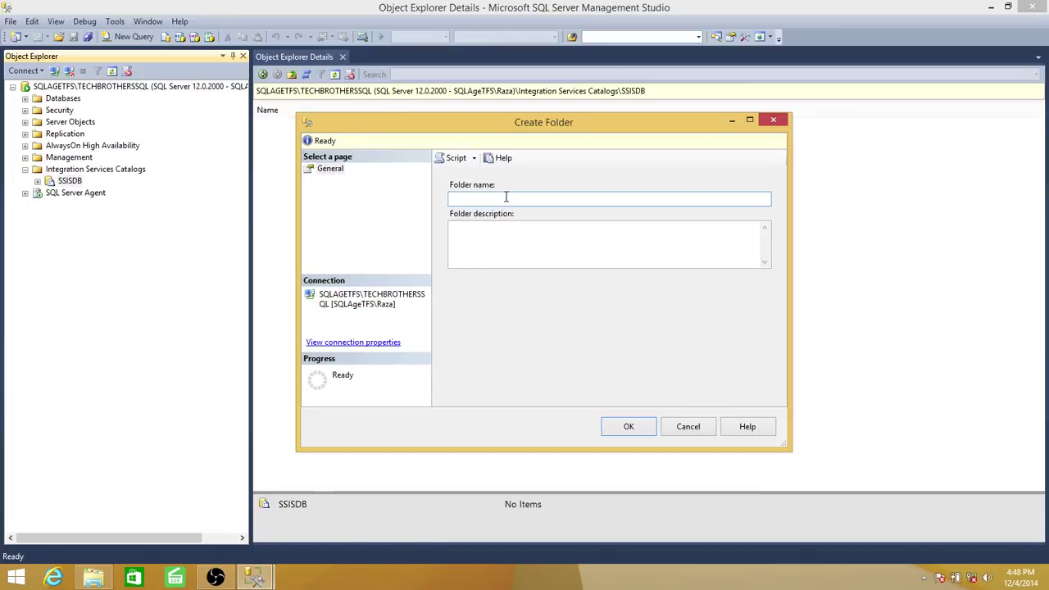
text(M)
key(BackSpace)
text(Dev)
Give the Dev folder the description "This contains Packages under development" and create it
click(510, 246)
text(This )
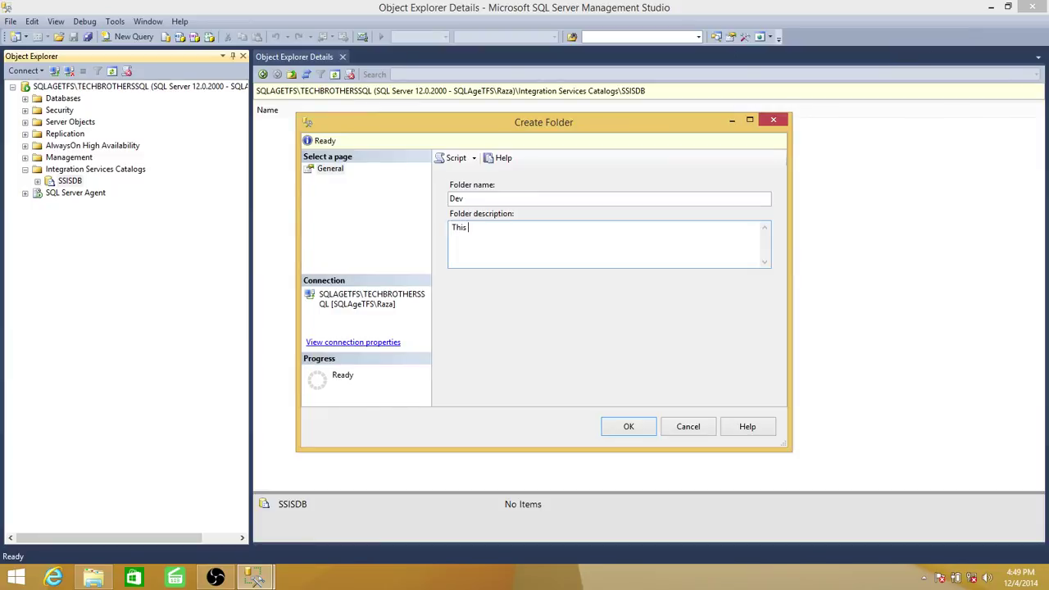
text(contain)
text(De)
key(BackSpace)
key(BackSpace)
text(Package s under development)
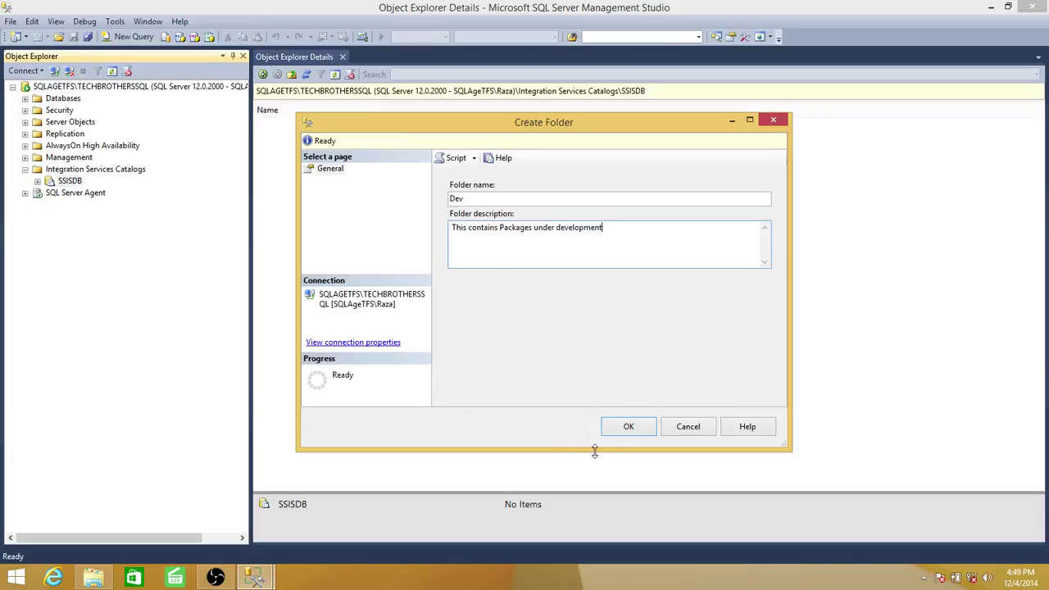
click(629, 427)
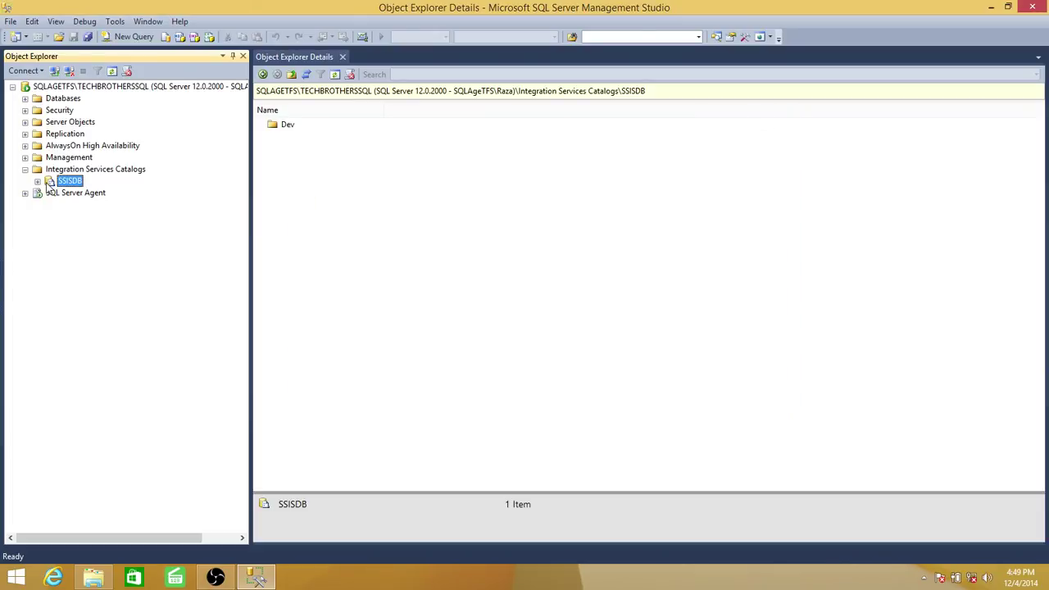
Expand the SSISDB catalog and its Dev folder to view the subfolders inside
click(37, 182)
click(76, 194)
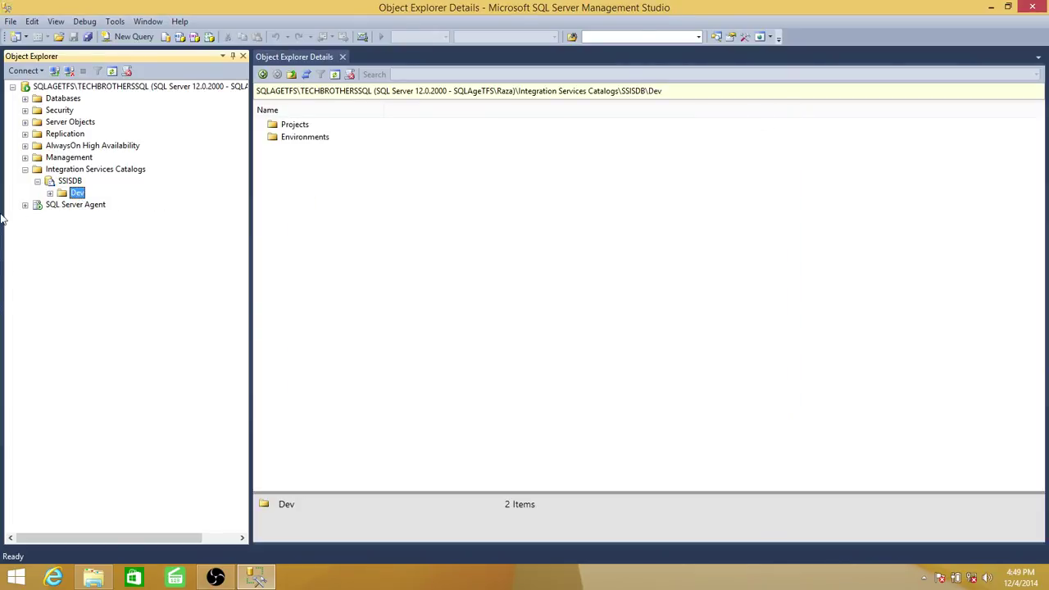
click(50, 194)
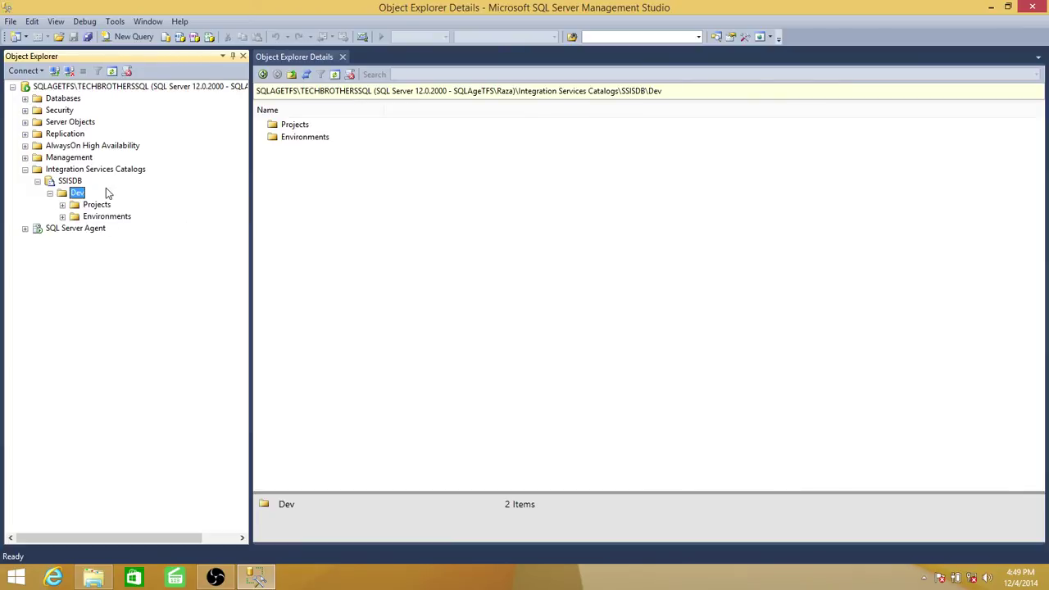